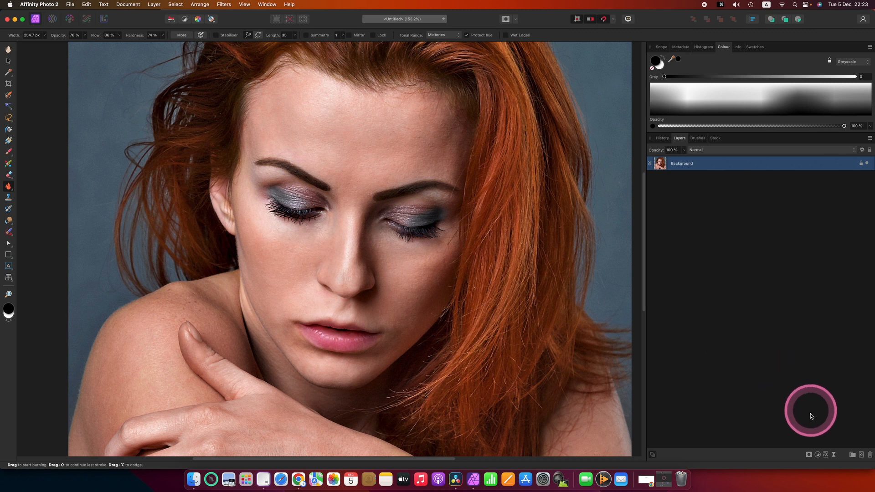
Step: Add a Recolour adjustment above the photo with a green hue of 123.9° and 58% opacity
{"action": "left_click", "coordinate": [818, 455]}
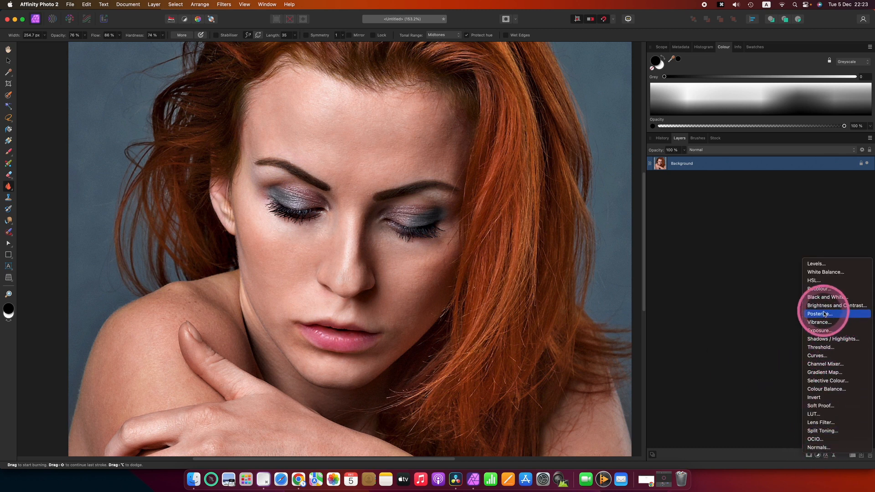
{"action": "left_click", "coordinate": [820, 290]}
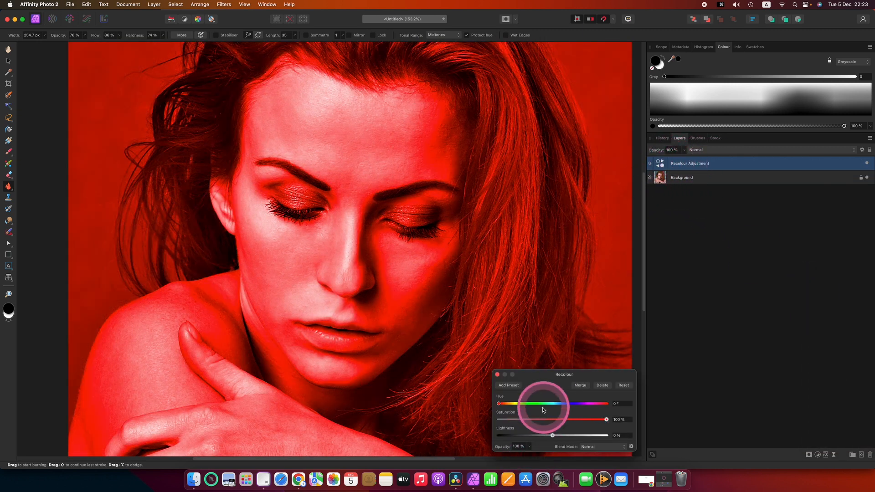
{"action": "left_click_drag", "start_coordinate": [543, 410], "coordinate": [536, 404]}
{"action": "left_click_drag", "start_coordinate": [518, 448], "coordinate": [498, 450]}
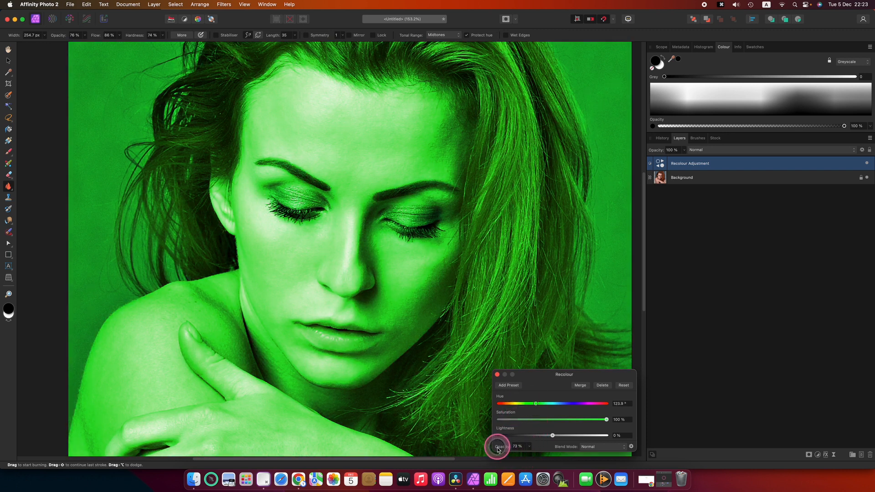
{"action": "left_click", "coordinate": [497, 374]}
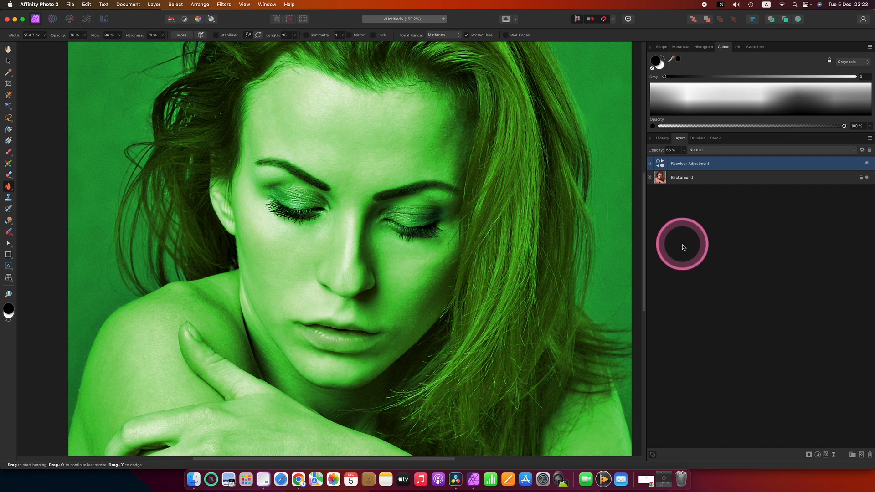
Step: Reopen the Recolour adjustment and shift its hue to blue, about 206°
{"action": "double_click", "coordinate": [662, 167]}
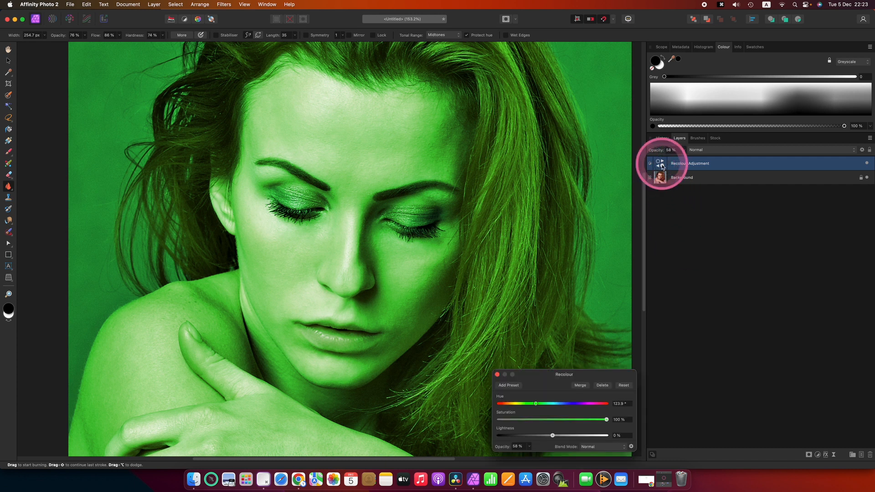
{"action": "left_click", "coordinate": [562, 404]}
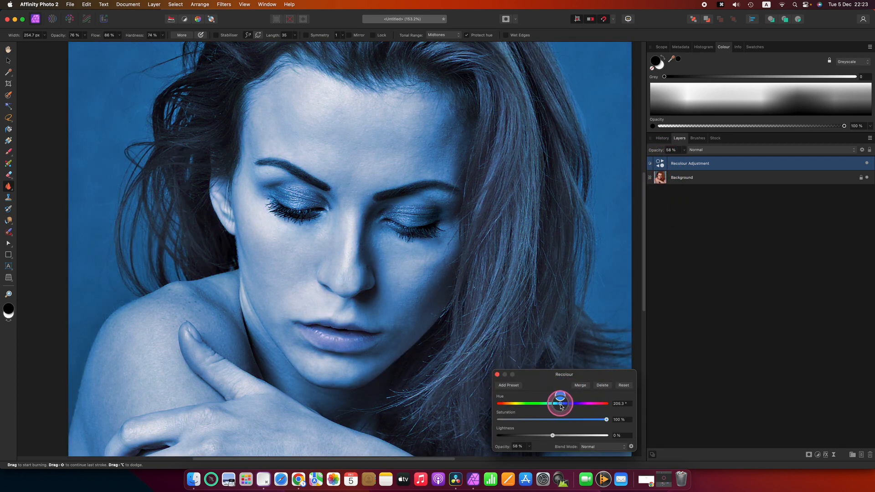
{"action": "left_click", "coordinate": [497, 375]}
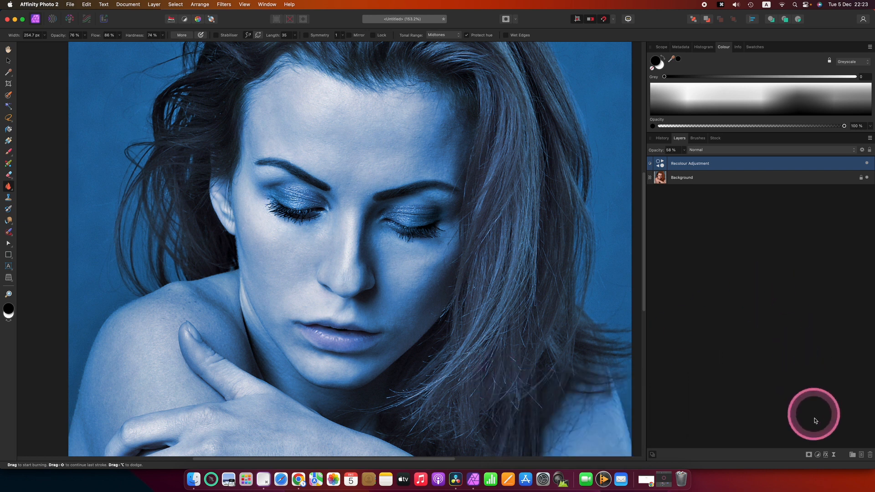
Step: Add a live Gaussian Blur filter above the Recolour adjustment with a radius of about 6 px
{"action": "left_click", "coordinate": [835, 455]}
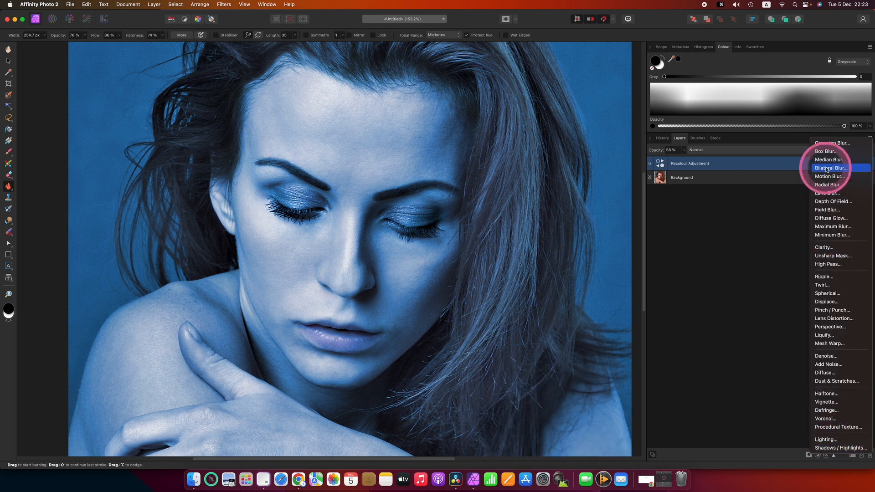
{"action": "left_click", "coordinate": [833, 144]}
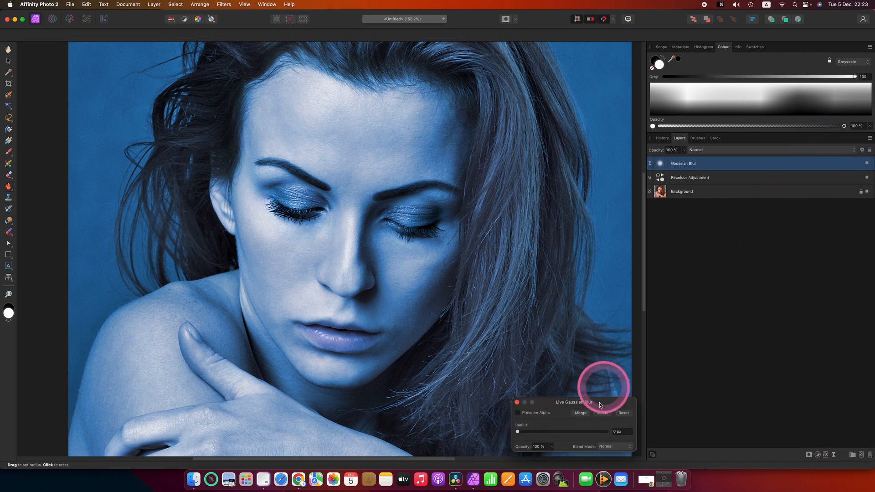
{"action": "left_click", "coordinate": [547, 432]}
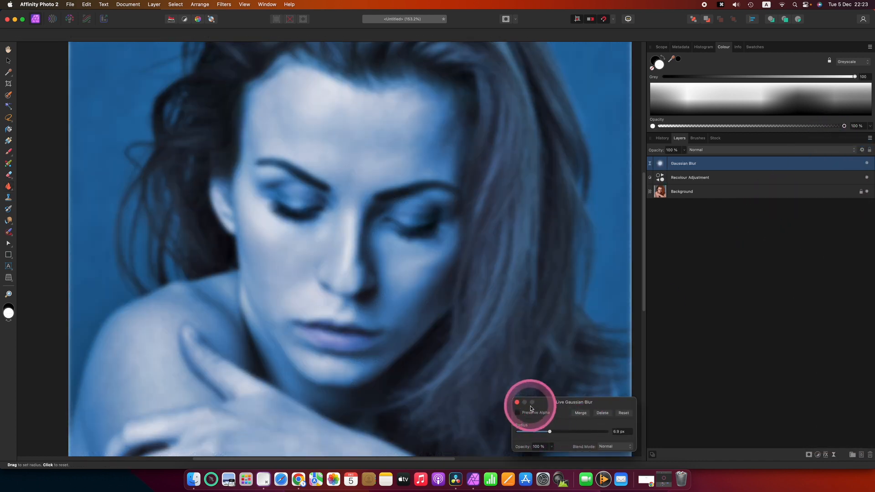
{"action": "left_click", "coordinate": [517, 402]}
{"action": "key", "text": "o"}
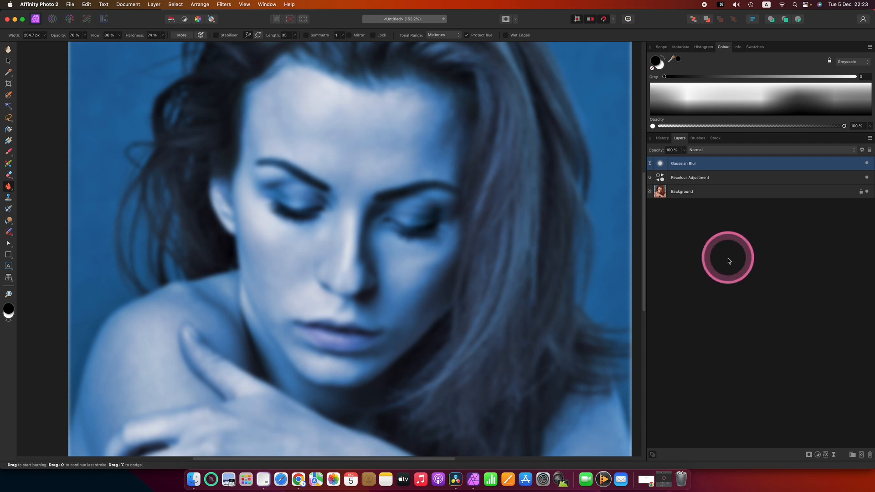
Step: Change the Recolour adjustment's hue to a green of about 154.4°
{"action": "double_click", "coordinate": [662, 180]}
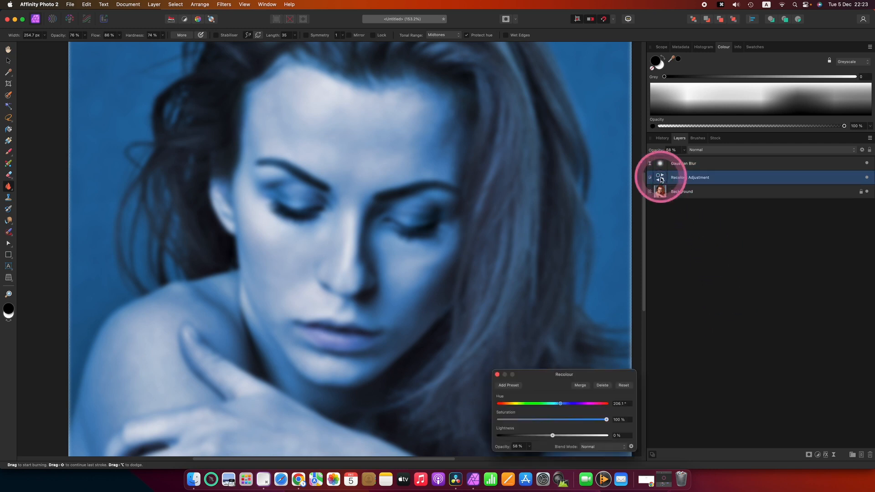
{"action": "left_click_drag", "start_coordinate": [555, 403], "coordinate": [544, 405]}
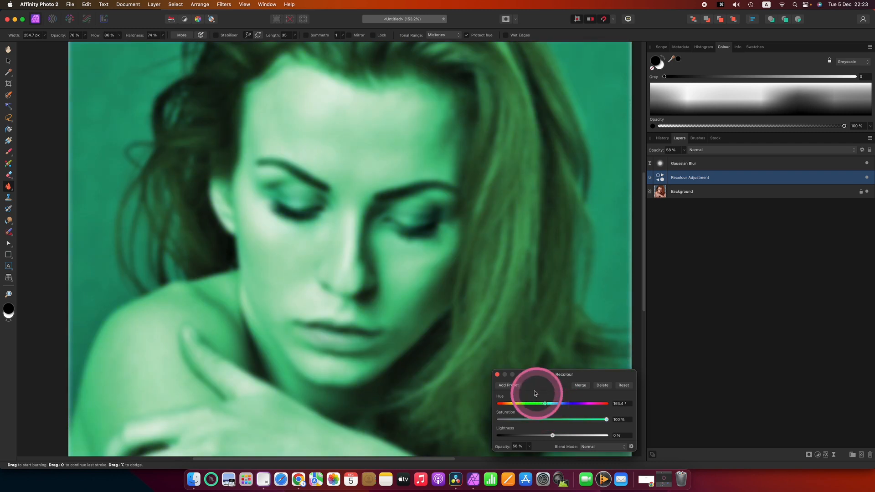
{"action": "left_click", "coordinate": [498, 376]}
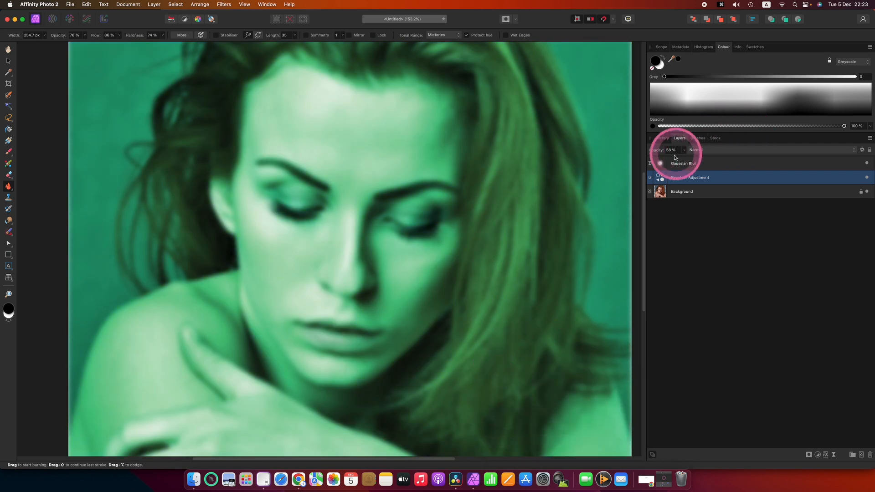
Step: Reduce the live Gaussian Blur's radius to about 3.2 px
{"action": "double_click", "coordinate": [662, 165]}
{"action": "left_click_drag", "start_coordinate": [550, 432], "coordinate": [543, 433]}
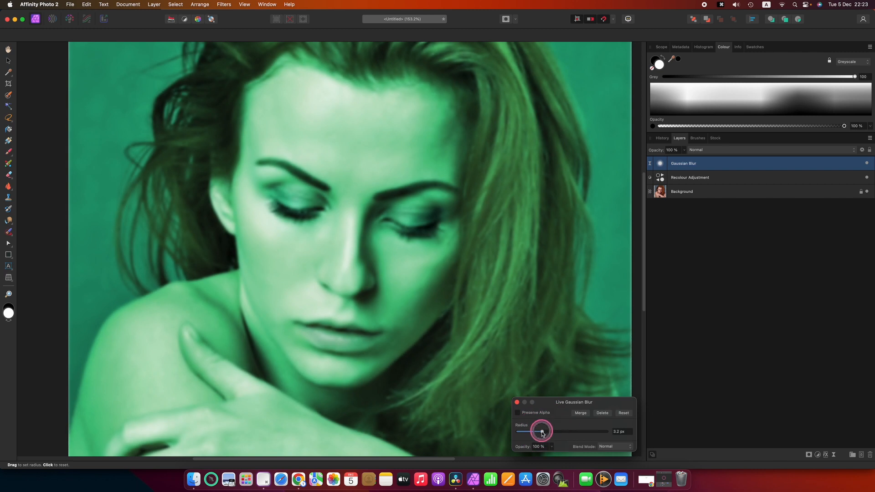
{"action": "left_click", "coordinate": [517, 403]}
Step: Darken the forehead and the shadowed cheek on the duplicated Background layer with the Burn Brush
{"action": "key", "text": "o"}
{"action": "key", "text": "x"}
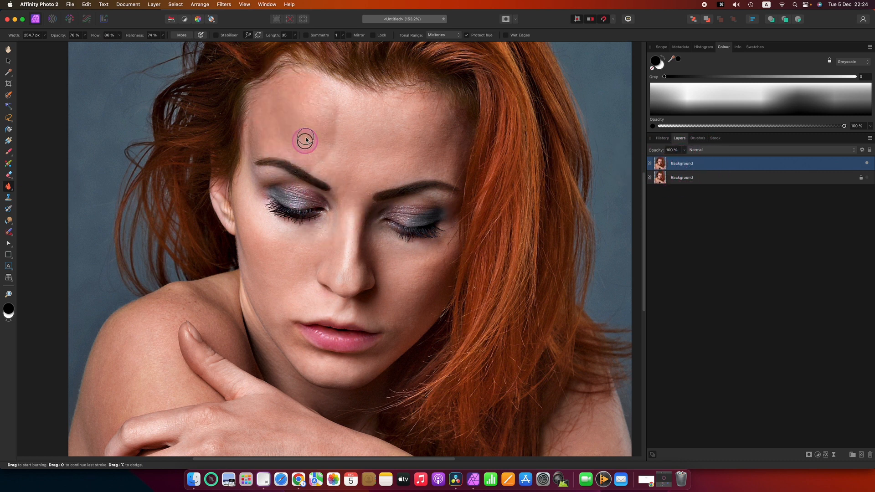
{"action": "left_click_drag", "start_coordinate": [307, 139], "coordinate": [328, 104]}
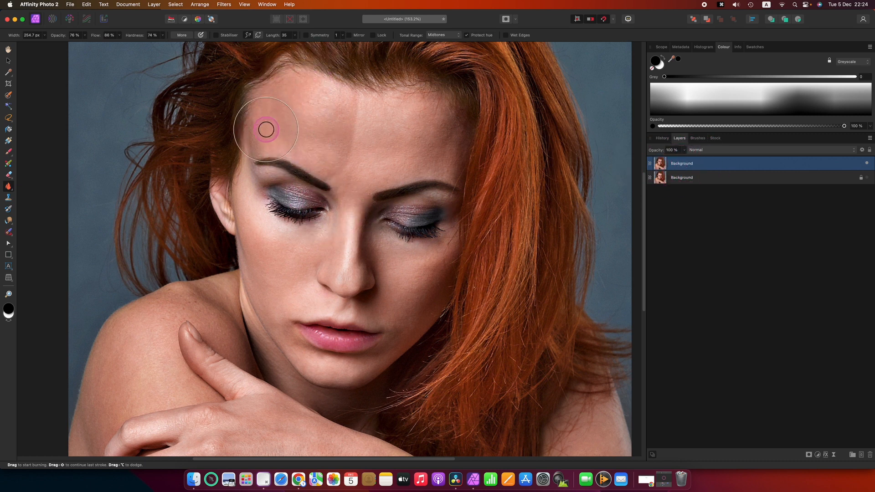
{"action": "mouse_move", "coordinate": [281, 81]}
{"action": "left_mouse_down"}
{"action": "mouse_move", "coordinate": [269, 145]}
{"action": "mouse_move", "coordinate": [319, 78]}
{"action": "mouse_move", "coordinate": [322, 95]}
{"action": "mouse_move", "coordinate": [317, 334]}
{"action": "mouse_move", "coordinate": [290, 354]}
{"action": "mouse_move", "coordinate": [322, 373]}
{"action": "mouse_move", "coordinate": [370, 375]}
{"action": "mouse_move", "coordinate": [391, 262]}
{"action": "mouse_move", "coordinate": [397, 277]}
{"action": "mouse_move", "coordinate": [418, 279]}
{"action": "mouse_move", "coordinate": [416, 304]}
{"action": "mouse_move", "coordinate": [396, 264]}
{"action": "mouse_move", "coordinate": [383, 315]}
{"action": "mouse_move", "coordinate": [415, 305]}
{"action": "mouse_move", "coordinate": [435, 262]}
{"action": "mouse_move", "coordinate": [400, 295]}
{"action": "mouse_move", "coordinate": [400, 267]}
{"action": "mouse_move", "coordinate": [409, 276]}
{"action": "mouse_move", "coordinate": [442, 258]}
{"action": "mouse_move", "coordinate": [413, 303]}
{"action": "mouse_move", "coordinate": [365, 325]}
{"action": "mouse_move", "coordinate": [395, 297]}
{"action": "left_mouse_up"}
Step: Burn the bare shoulder and the hand resting on it with further brush strokes
{"action": "mouse_move", "coordinate": [142, 361]}
{"action": "left_mouse_down"}
{"action": "mouse_move", "coordinate": [109, 344]}
{"action": "mouse_move", "coordinate": [167, 332]}
{"action": "mouse_move", "coordinate": [168, 381]}
{"action": "mouse_move", "coordinate": [183, 329]}
{"action": "mouse_move", "coordinate": [145, 343]}
{"action": "mouse_move", "coordinate": [167, 370]}
{"action": "mouse_move", "coordinate": [178, 417]}
{"action": "mouse_move", "coordinate": [217, 389]}
{"action": "mouse_move", "coordinate": [238, 362]}
{"action": "mouse_move", "coordinate": [199, 348]}
{"action": "mouse_move", "coordinate": [195, 314]}
{"action": "mouse_move", "coordinate": [167, 325]}
{"action": "mouse_move", "coordinate": [209, 378]}
{"action": "mouse_move", "coordinate": [222, 424]}
{"action": "left_mouse_up"}
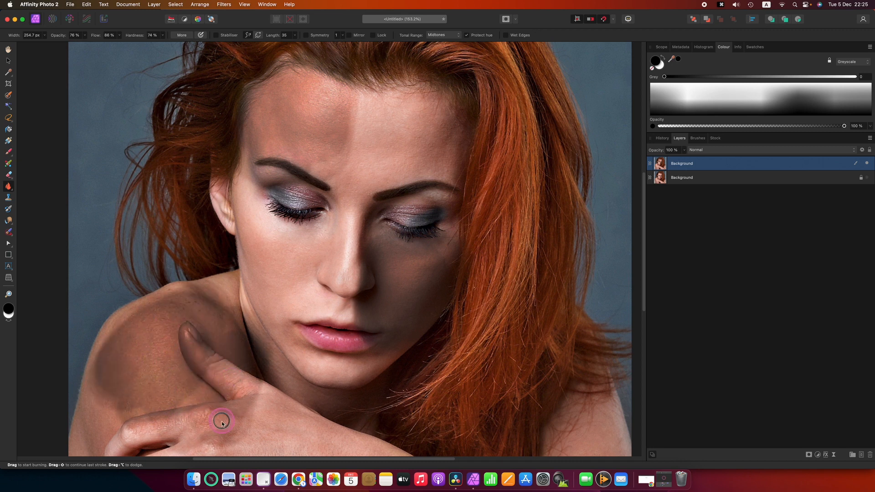
{"action": "left_click", "coordinate": [431, 424]}
{"action": "left_click_drag", "start_coordinate": [430, 424], "coordinate": [454, 439]}
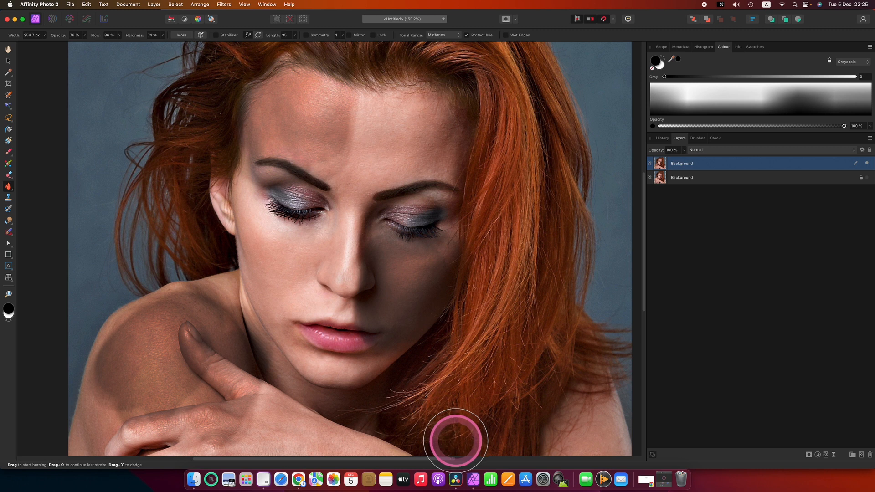
{"action": "left_click", "coordinate": [257, 375]}
{"action": "mouse_move", "coordinate": [257, 375]}
{"action": "left_mouse_down"}
{"action": "mouse_move", "coordinate": [200, 318]}
{"action": "mouse_move", "coordinate": [175, 387]}
{"action": "mouse_move", "coordinate": [103, 381]}
{"action": "mouse_move", "coordinate": [200, 329]}
{"action": "mouse_move", "coordinate": [218, 398]}
{"action": "mouse_move", "coordinate": [158, 387]}
{"action": "mouse_move", "coordinate": [201, 355]}
{"action": "mouse_move", "coordinate": [204, 400]}
{"action": "mouse_move", "coordinate": [145, 375]}
{"action": "mouse_move", "coordinate": [210, 340]}
{"action": "mouse_move", "coordinate": [136, 392]}
{"action": "mouse_move", "coordinate": [204, 342]}
{"action": "mouse_move", "coordinate": [193, 427]}
{"action": "mouse_move", "coordinate": [163, 389]}
{"action": "left_mouse_up"}
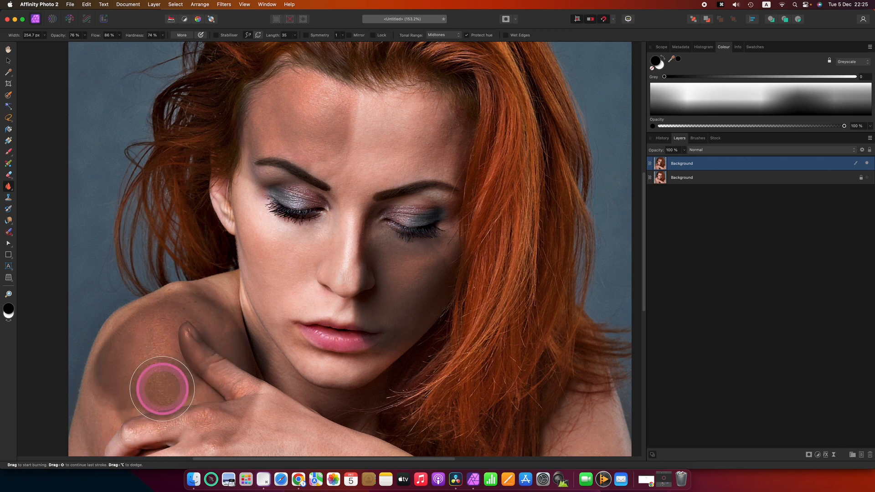
{"action": "mouse_move", "coordinate": [383, 319]}
{"action": "left_mouse_down"}
{"action": "mouse_move", "coordinate": [417, 313]}
{"action": "mouse_move", "coordinate": [427, 290]}
{"action": "mouse_move", "coordinate": [358, 166]}
{"action": "mouse_move", "coordinate": [293, 129]}
{"action": "mouse_move", "coordinate": [329, 114]}
{"action": "mouse_move", "coordinate": [234, 370]}
{"action": "mouse_move", "coordinate": [631, 229]}
{"action": "mouse_move", "coordinate": [237, 354]}
{"action": "mouse_move", "coordinate": [319, 293]}
{"action": "mouse_move", "coordinate": [220, 339]}
{"action": "mouse_move", "coordinate": [227, 335]}
{"action": "left_mouse_up"}
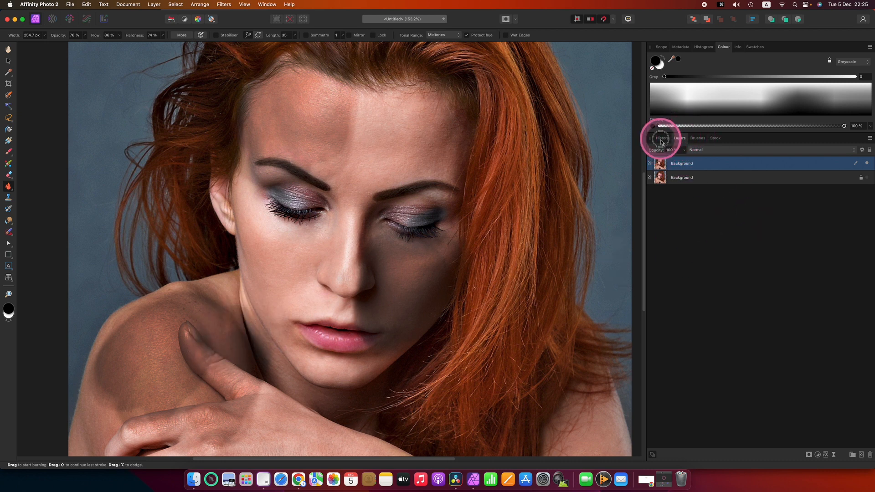
Step: Examine the burn strokes recorded in the document's history and return to the layer list
{"action": "left_click", "coordinate": [662, 138]}
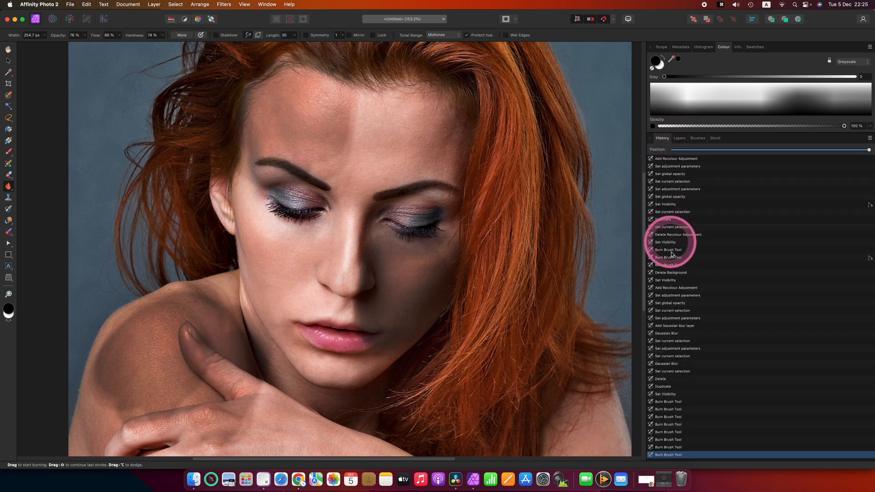
{"action": "left_click", "coordinate": [679, 138]}
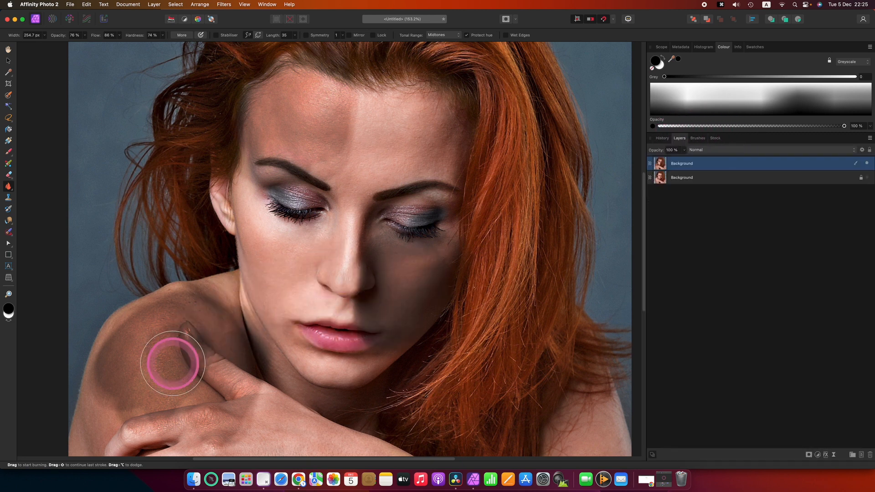
{"action": "mouse_move", "coordinate": [172, 363]}
{"action": "left_mouse_down"}
{"action": "mouse_move", "coordinate": [155, 376]}
{"action": "mouse_move", "coordinate": [186, 346]}
{"action": "left_mouse_up"}
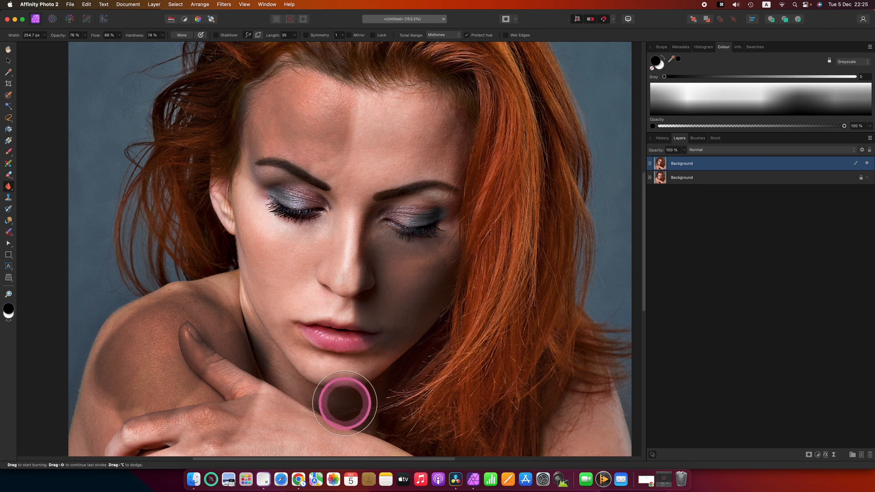
Step: Undo the burn strokes on the shoulder and hand, and discard the burned Background copy
{"action": "key", "text": "super+z"}
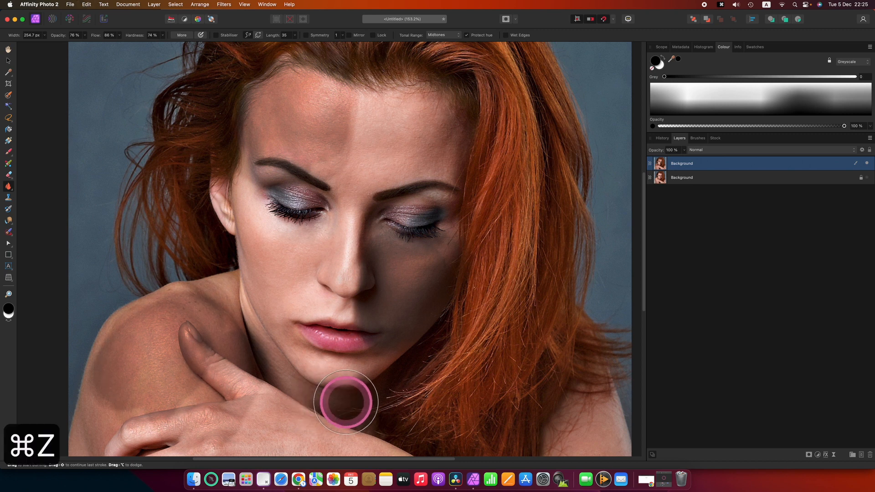
{"action": "key", "text": "super+z"}
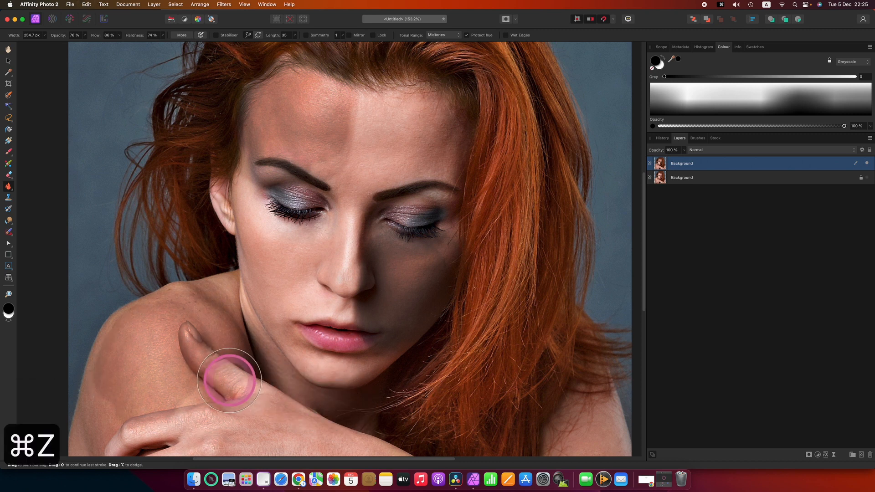
{"action": "key", "text": "super+z"}
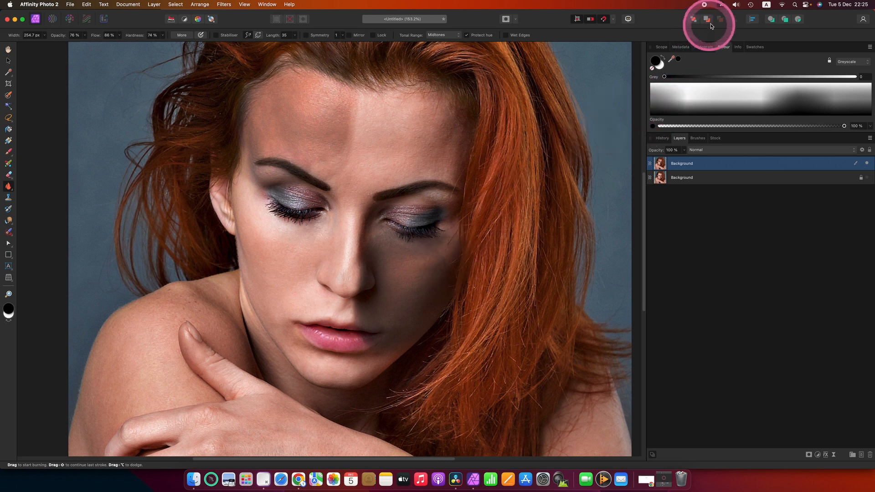
{"action": "left_click", "coordinate": [697, 164]}
{"action": "left_click_drag", "start_coordinate": [697, 167], "coordinate": [871, 453]}
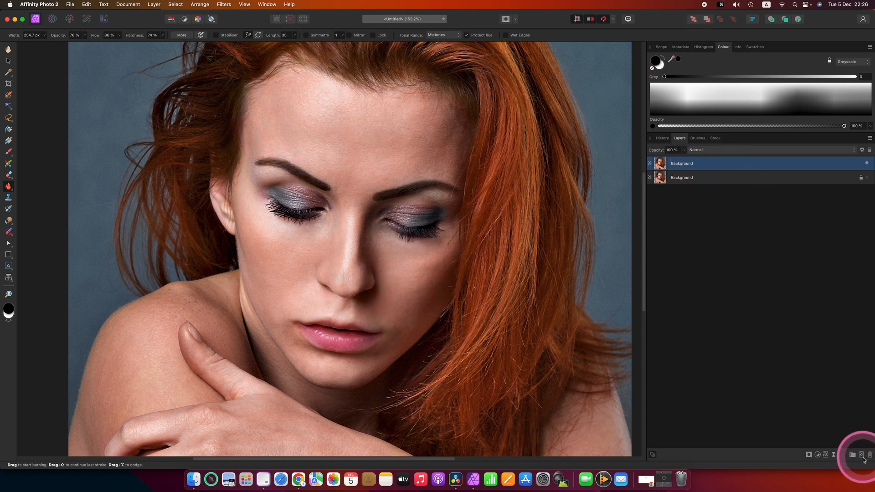
Step: Add a new pixel layer above the Background copy and activate the Flood Fill Tool
{"action": "left_click", "coordinate": [861, 455]}
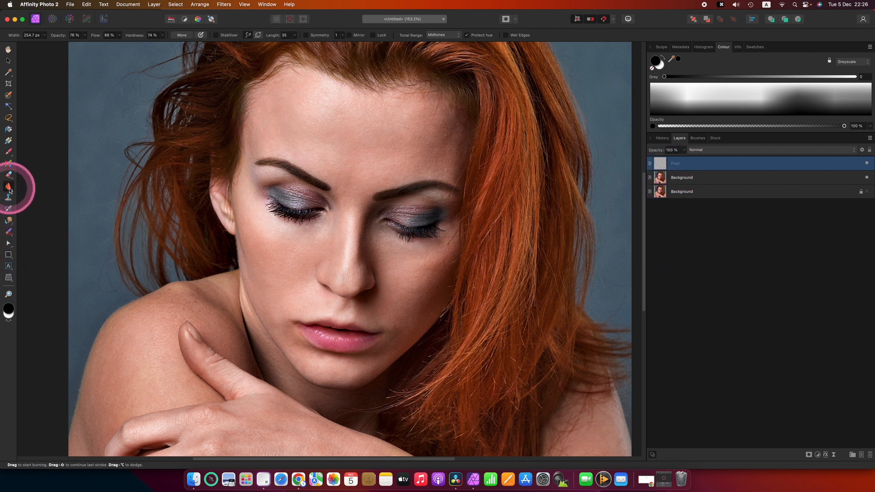
{"action": "left_click", "coordinate": [9, 131]}
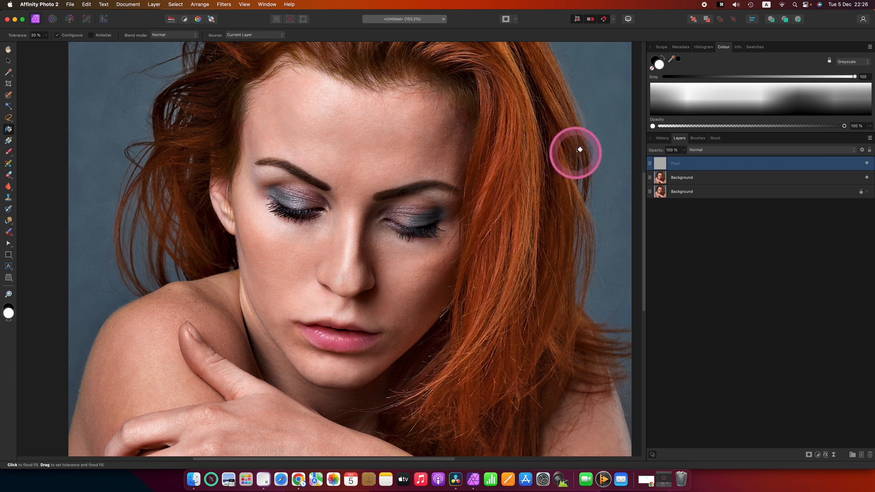
Step: Change the fill colour model to RGB and back to Greyscale
{"action": "left_click", "coordinate": [853, 62]}
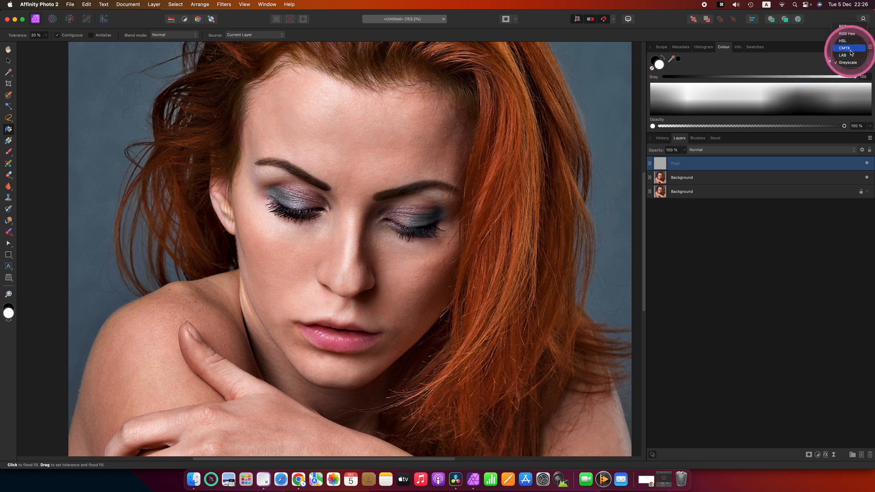
{"action": "left_click", "coordinate": [850, 26]}
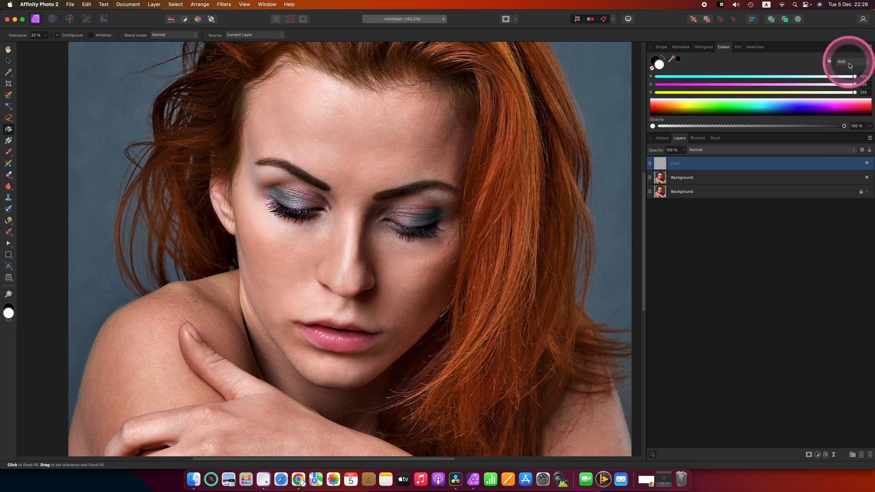
{"action": "left_click", "coordinate": [849, 63]}
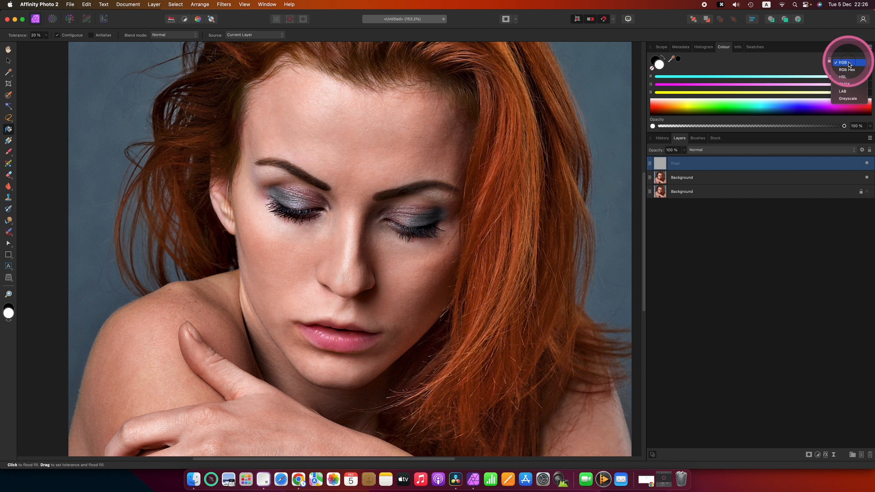
{"action": "left_click", "coordinate": [848, 99]}
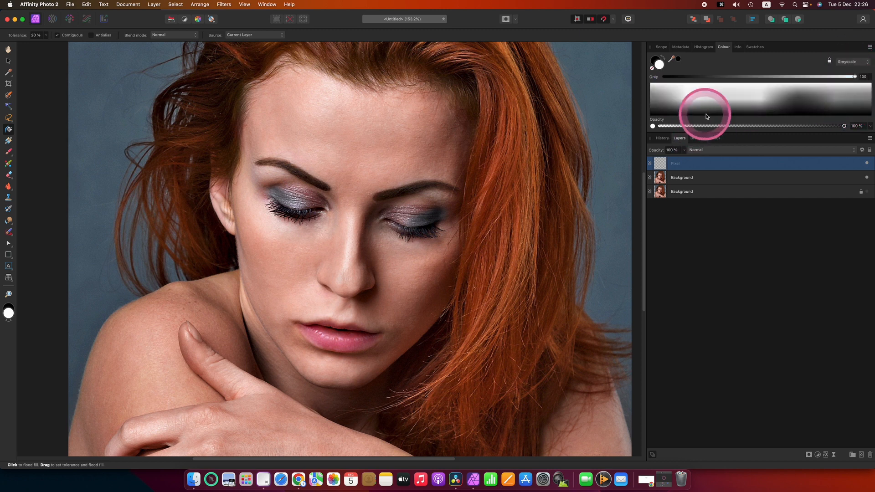
Step: Try flood-filling the new pixel layer with dark grey 15 and light grey 88 in turn
{"action": "left_click", "coordinate": [693, 78]}
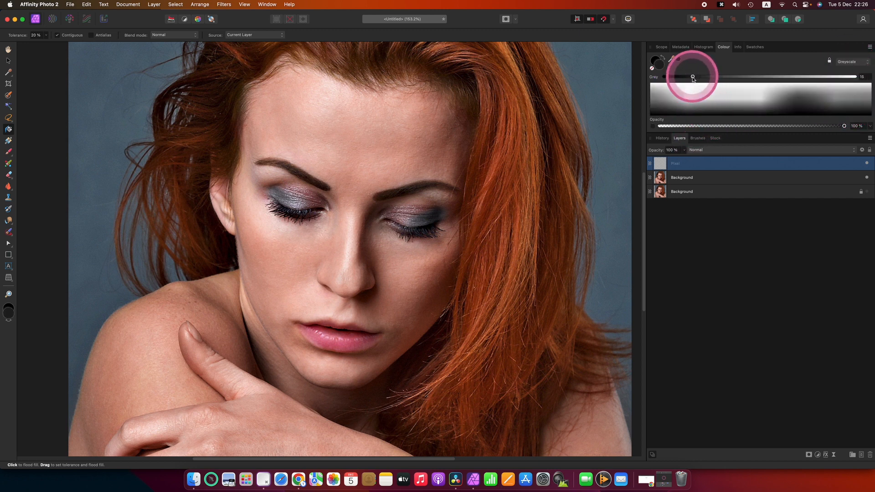
{"action": "left_click", "coordinate": [373, 224]}
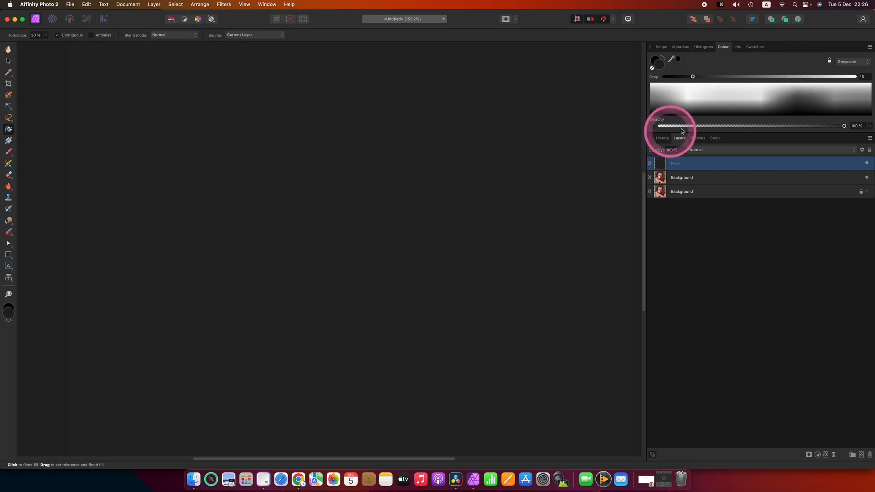
{"action": "left_click", "coordinate": [833, 78]}
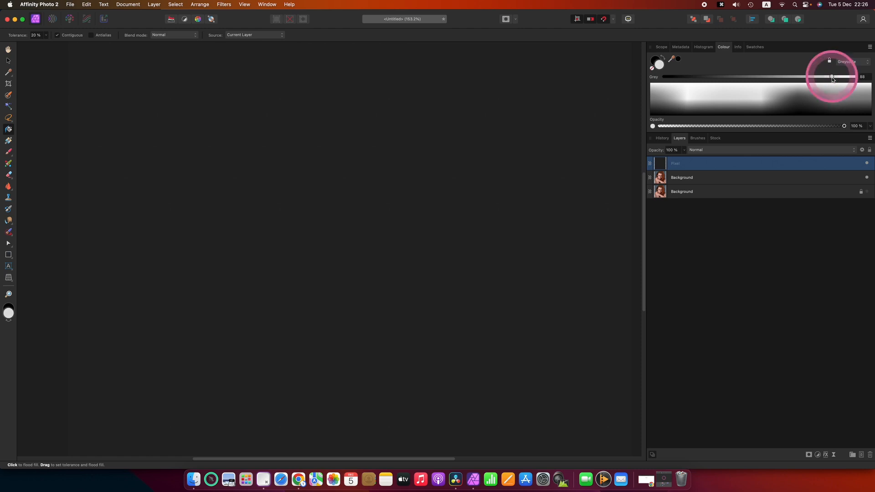
{"action": "left_click", "coordinate": [411, 261]}
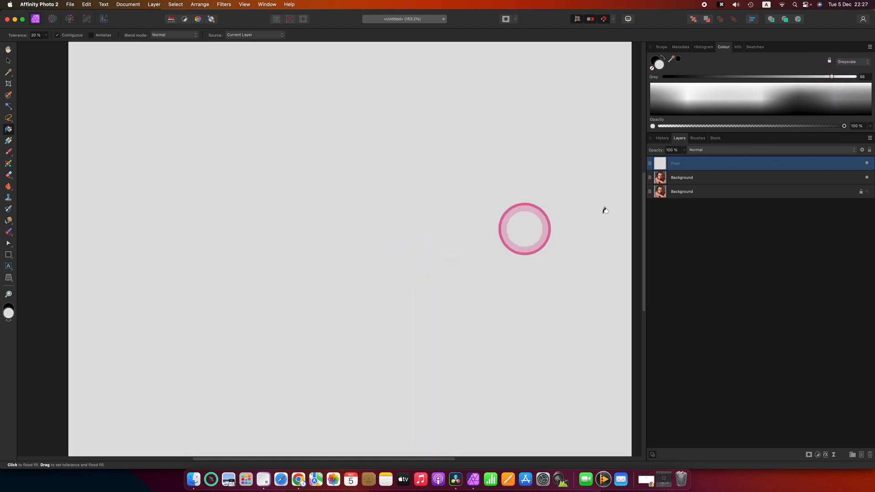
Step: Flood-fill the pixel layer with 50 grey and set its blend mode to Overlay
{"action": "left_click", "coordinate": [765, 77]}
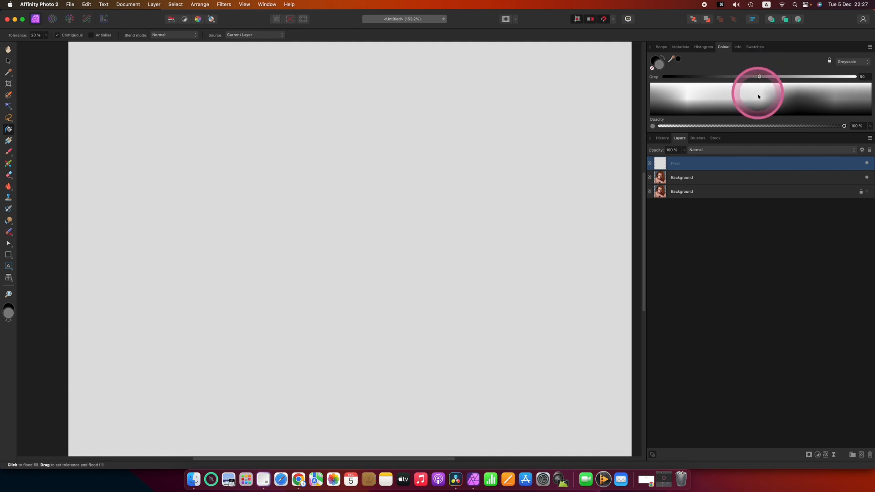
{"action": "left_click", "coordinate": [375, 246]}
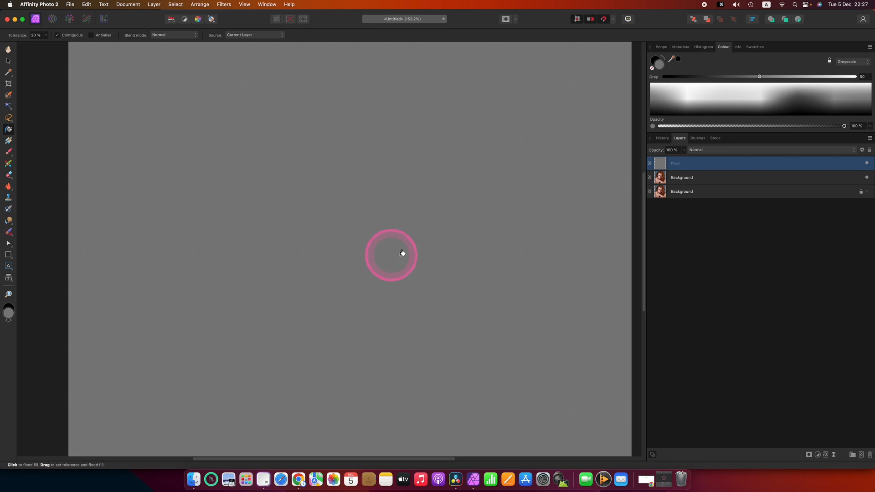
{"action": "left_click", "coordinate": [719, 151]}
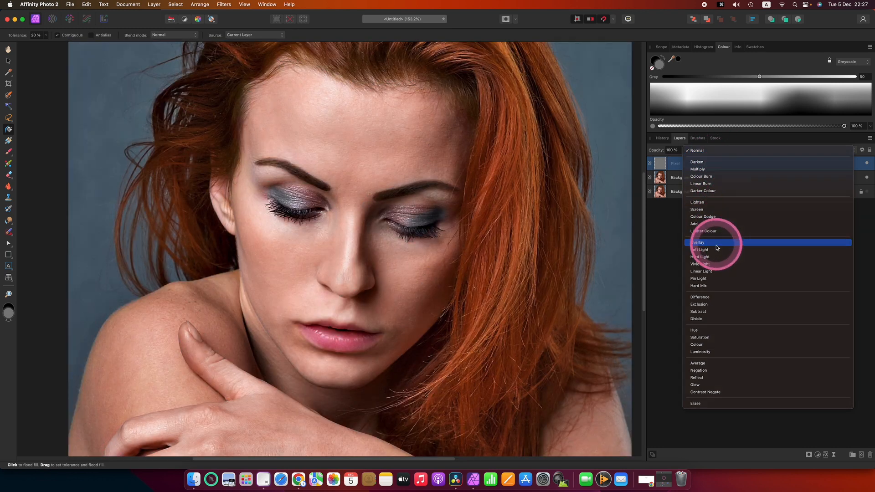
{"action": "left_click", "coordinate": [720, 243]}
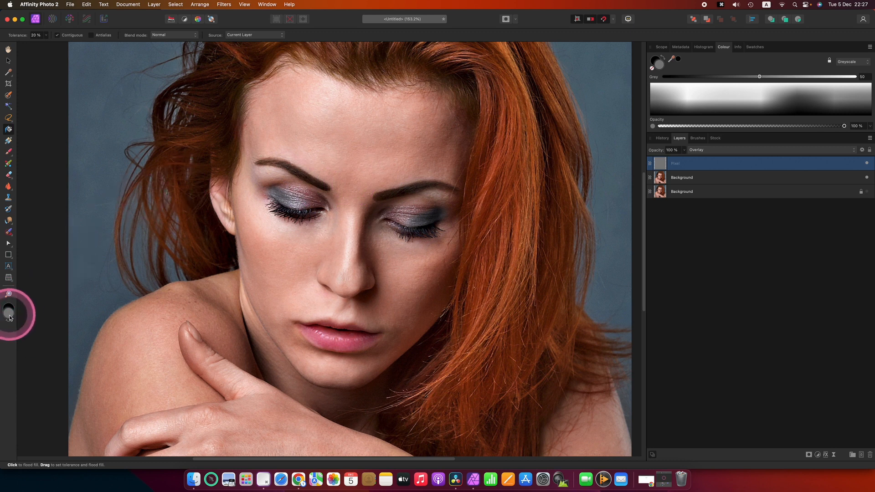
Step: Reset the colours to black and white and set up the Paint Brush with black, 30% opacity and 27% flow
{"action": "key", "text": "d"}
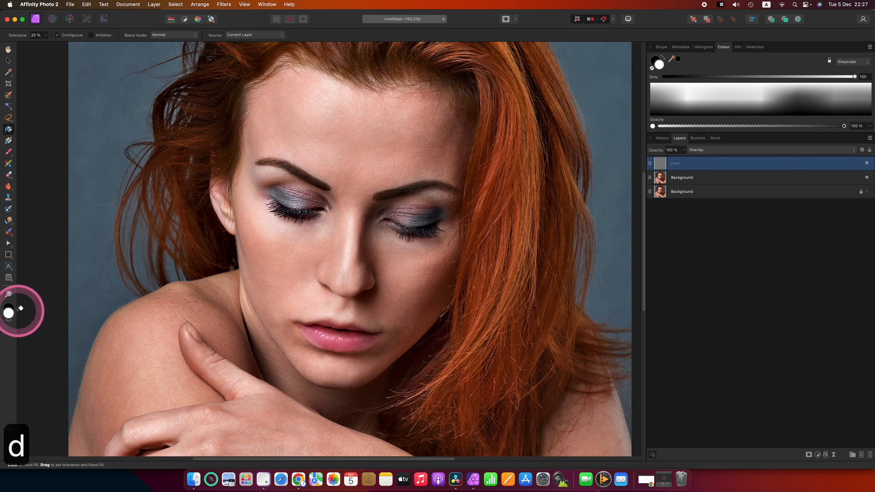
{"action": "left_click", "coordinate": [8, 153]}
{"action": "key", "text": "x"}
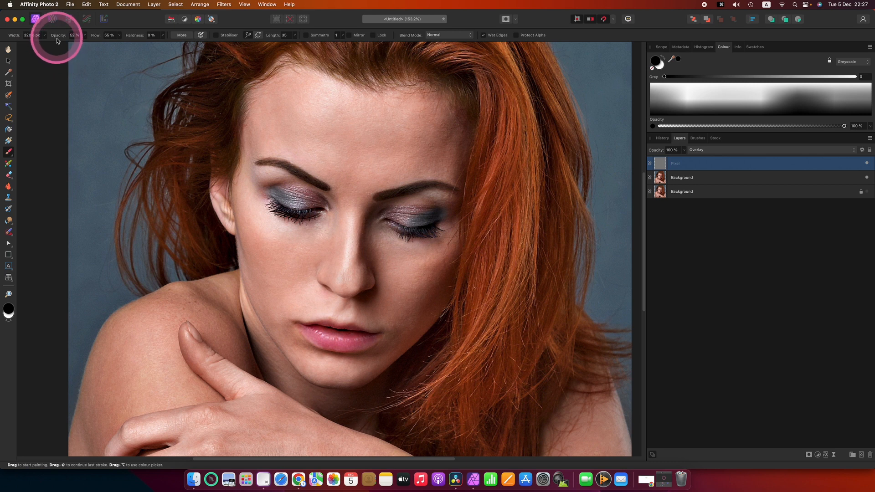
{"action": "left_click_drag", "start_coordinate": [61, 37], "coordinate": [56, 38]}
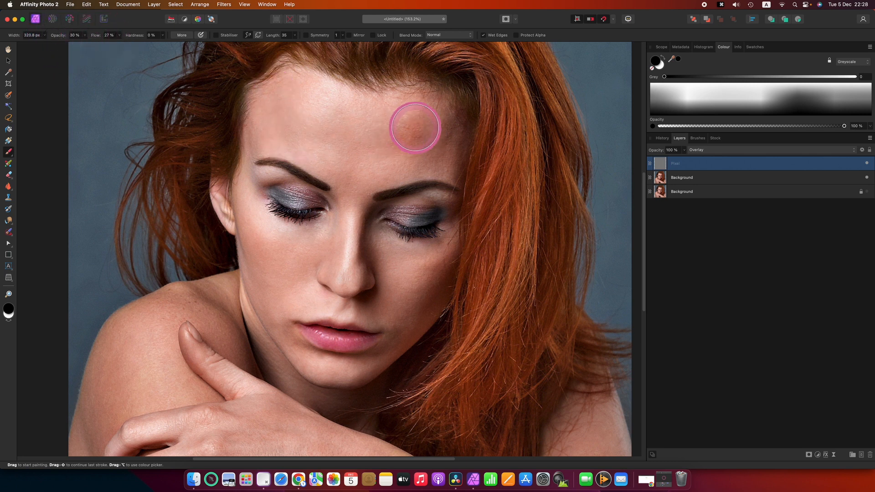
Step: Enlarge the brush to about 981 px and paint black over the forehead and the bare shoulder to burn them
{"action": "key", "text": "bracketright"}
{"action": "key", "text": "bracketright"}
{"action": "key", "text": "bracketright"}
{"action": "key", "text": "bracketright"}
{"action": "key", "text": "bracketright"}
{"action": "key", "text": "bracketright"}
{"action": "key", "text": "bracketright"}
{"action": "key", "text": "bracketright"}
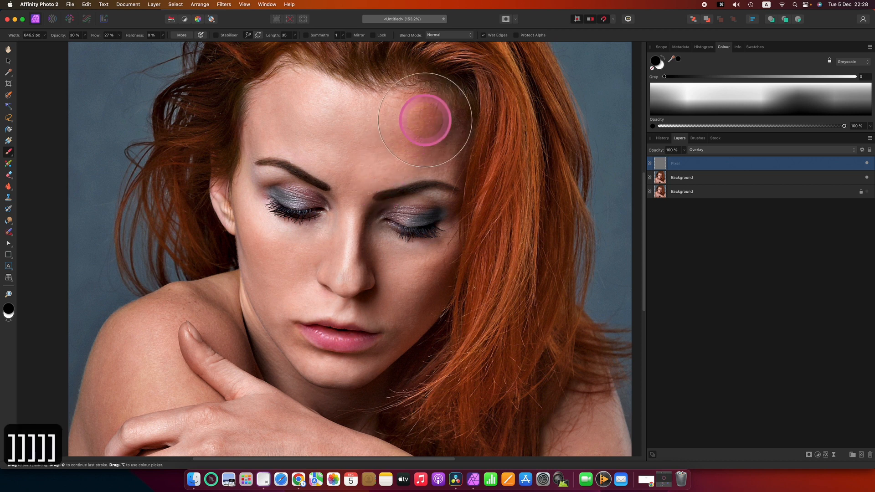
{"action": "left_click_drag", "start_coordinate": [361, 130], "coordinate": [279, 116]}
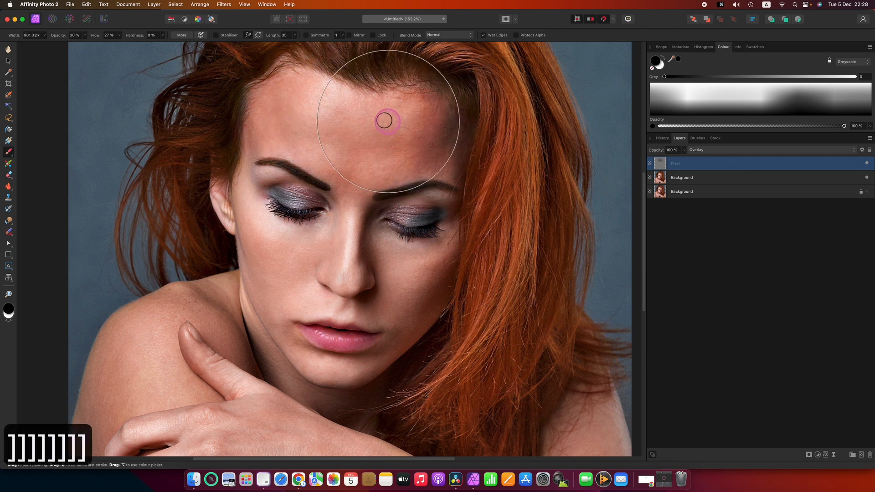
{"action": "mouse_move", "coordinate": [385, 121]}
{"action": "left_mouse_down"}
{"action": "mouse_move", "coordinate": [278, 109]}
{"action": "mouse_move", "coordinate": [405, 117]}
{"action": "mouse_move", "coordinate": [282, 106]}
{"action": "mouse_move", "coordinate": [315, 119]}
{"action": "mouse_move", "coordinate": [446, 120]}
{"action": "mouse_move", "coordinate": [289, 119]}
{"action": "mouse_move", "coordinate": [416, 130]}
{"action": "left_mouse_up"}
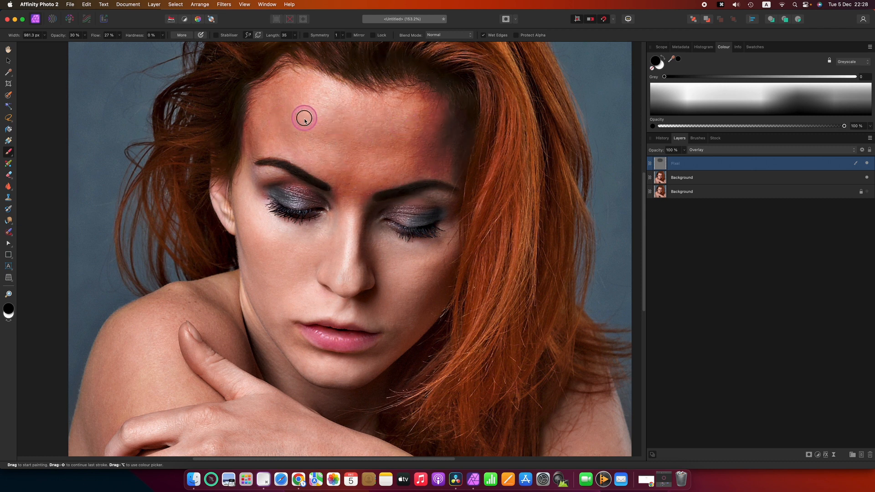
{"action": "mouse_move", "coordinate": [209, 414]}
{"action": "left_mouse_down"}
{"action": "mouse_move", "coordinate": [180, 346]}
{"action": "mouse_move", "coordinate": [155, 390]}
{"action": "mouse_move", "coordinate": [180, 339]}
{"action": "mouse_move", "coordinate": [168, 395]}
{"action": "mouse_move", "coordinate": [197, 351]}
{"action": "left_mouse_up"}
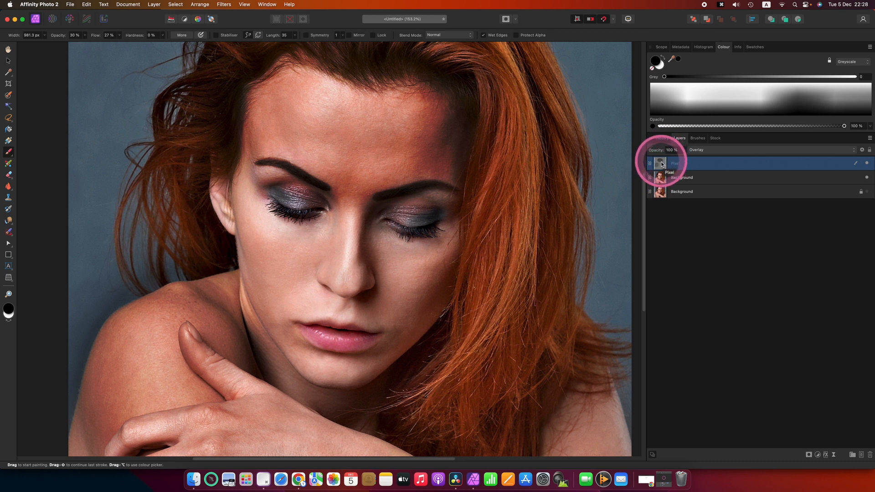
Step: Isolate the Overlay pixel layer to examine its painted grey areas, and return to the full image
{"action": "mouse_move", "coordinate": [662, 164]}
{"action": "left_mouse_down"}
{"action": "mouse_move", "coordinate": [687, 157]}
{"action": "mouse_move", "coordinate": [665, 167]}
{"action": "left_mouse_up"}
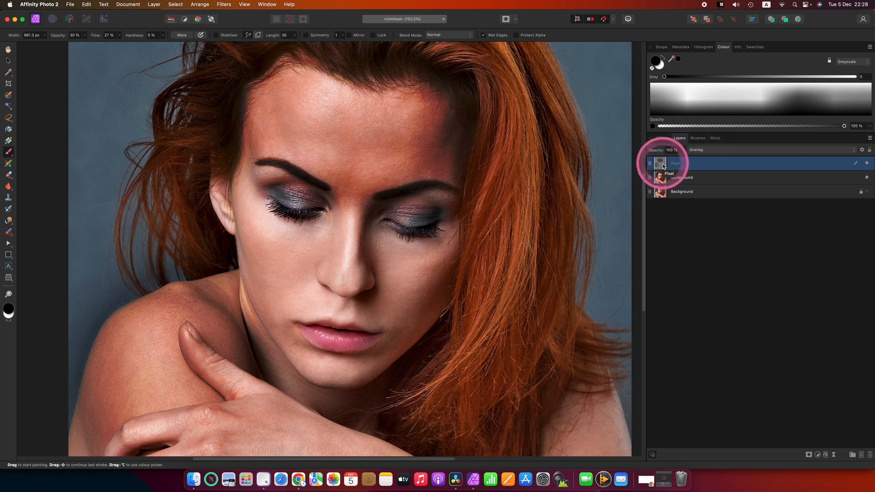
{"action": "left_click", "coordinate": [661, 164], "text": "alt"}
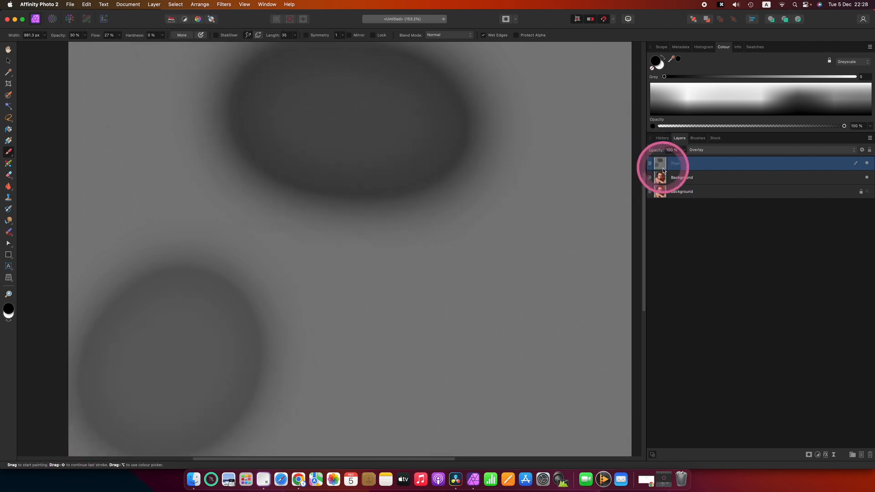
{"action": "mouse_move", "coordinate": [520, 157]}
{"action": "left_mouse_down"}
{"action": "mouse_move", "coordinate": [334, 117]}
{"action": "mouse_move", "coordinate": [242, 144]}
{"action": "mouse_move", "coordinate": [295, 117]}
{"action": "mouse_move", "coordinate": [378, 103]}
{"action": "mouse_move", "coordinate": [322, 141]}
{"action": "mouse_move", "coordinate": [389, 142]}
{"action": "mouse_move", "coordinate": [392, 121]}
{"action": "mouse_move", "coordinate": [601, 151]}
{"action": "mouse_move", "coordinate": [671, 176]}
{"action": "left_mouse_up"}
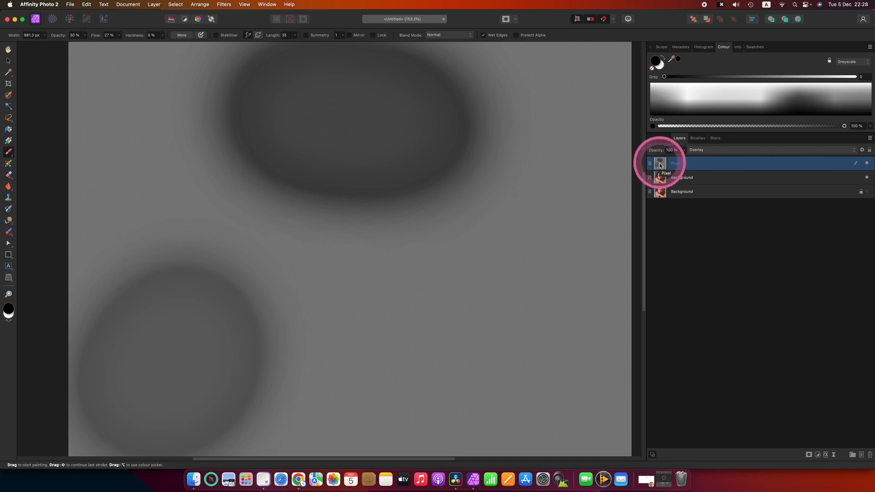
{"action": "left_click", "coordinate": [660, 167], "text": "alt"}
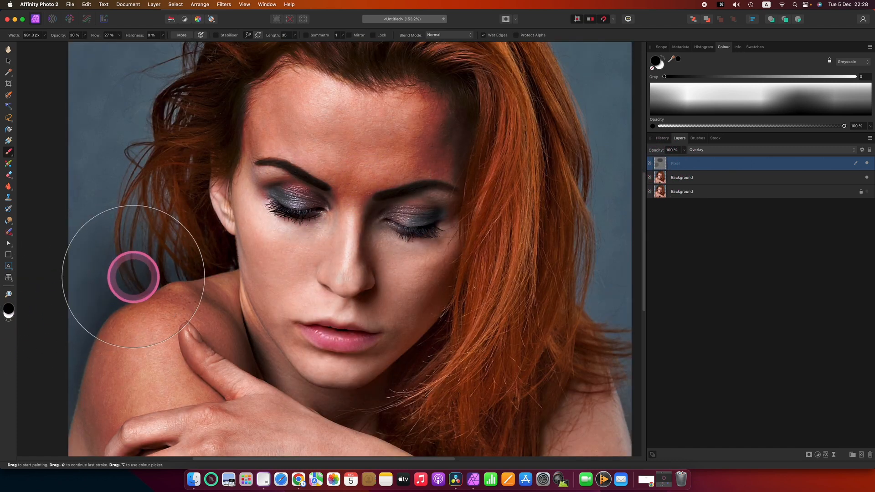
Step: Dodge the darkened forehead and shoulder with a white brush at 13% opacity and 16% flow, reducing the brush size for smaller areas
{"action": "key", "text": "x"}
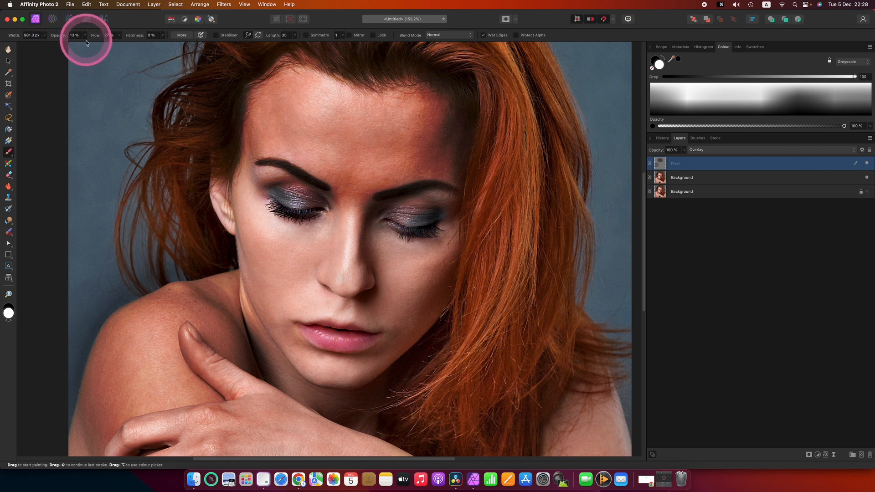
{"action": "left_click_drag", "start_coordinate": [94, 39], "coordinate": [88, 33]}
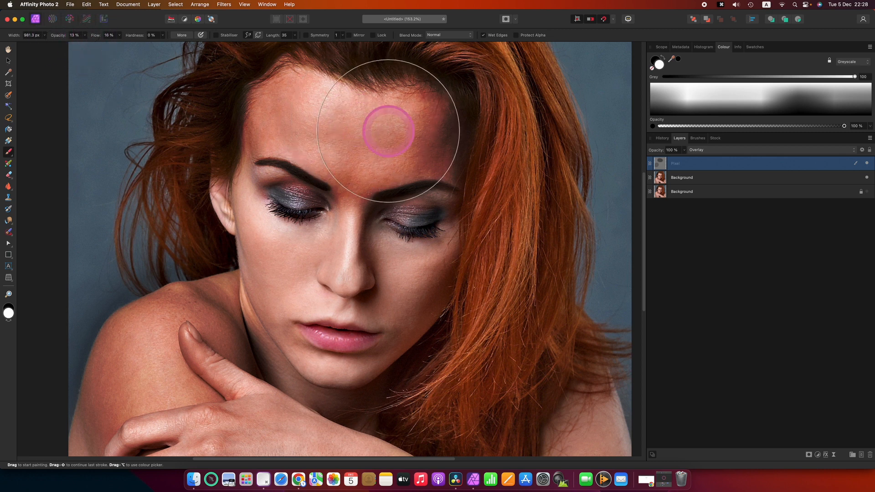
{"action": "mouse_move", "coordinate": [445, 128]}
{"action": "left_mouse_down"}
{"action": "mouse_move", "coordinate": [413, 162]}
{"action": "mouse_move", "coordinate": [431, 152]}
{"action": "mouse_move", "coordinate": [393, 164]}
{"action": "mouse_move", "coordinate": [295, 144]}
{"action": "mouse_move", "coordinate": [146, 400]}
{"action": "mouse_move", "coordinate": [221, 154]}
{"action": "mouse_move", "coordinate": [273, 116]}
{"action": "mouse_move", "coordinate": [298, 113]}
{"action": "mouse_move", "coordinate": [397, 170]}
{"action": "mouse_move", "coordinate": [460, 128]}
{"action": "left_mouse_up"}
{"action": "key", "text": "bracketleft"}
{"action": "key", "text": "bracketleft"}
{"action": "key", "text": "bracketleft"}
{"action": "key", "text": "bracketleft"}
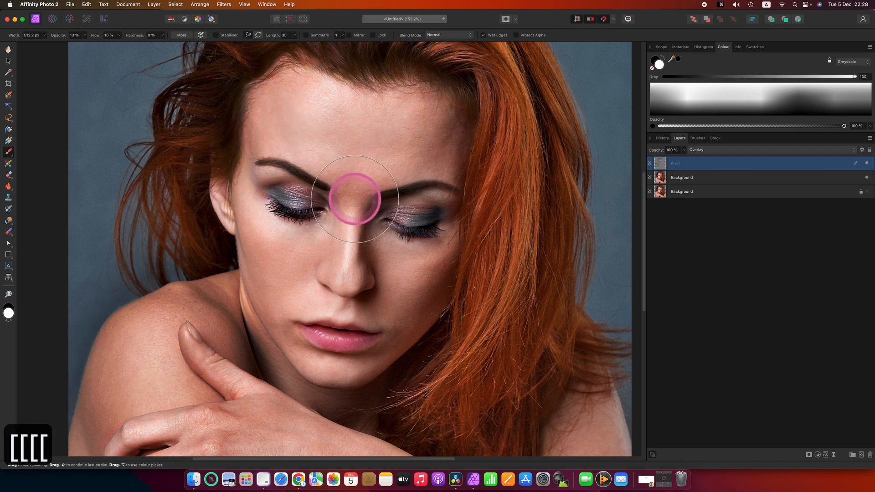
{"action": "key", "text": "bracketleft"}
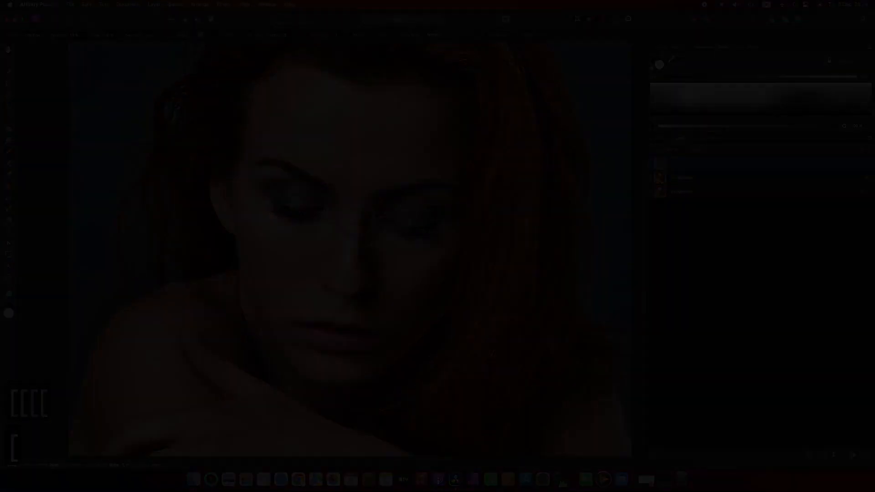